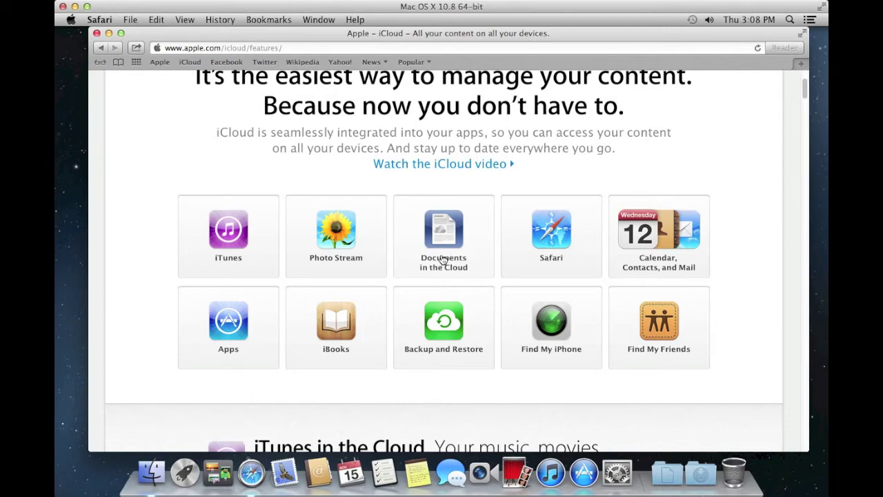
Scroll through the Safari page, then quit Safari.
scroll(443, 259, "up", 5)
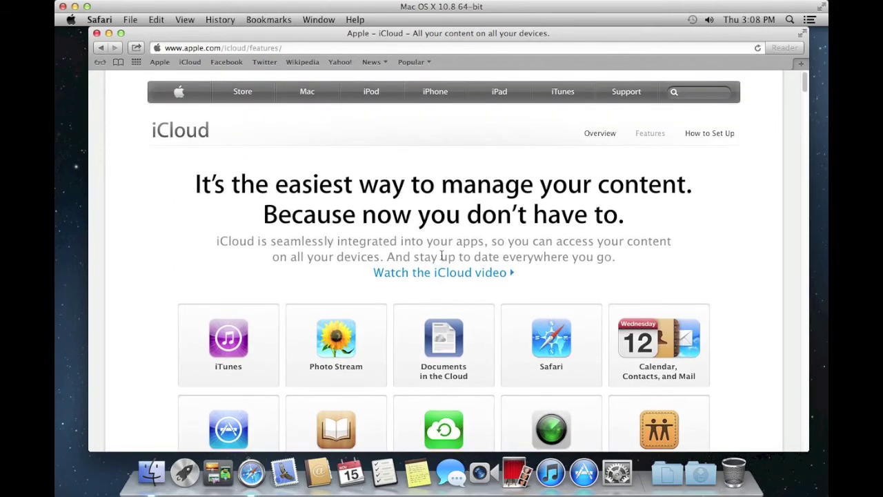
scroll(442, 256, "down", 3)
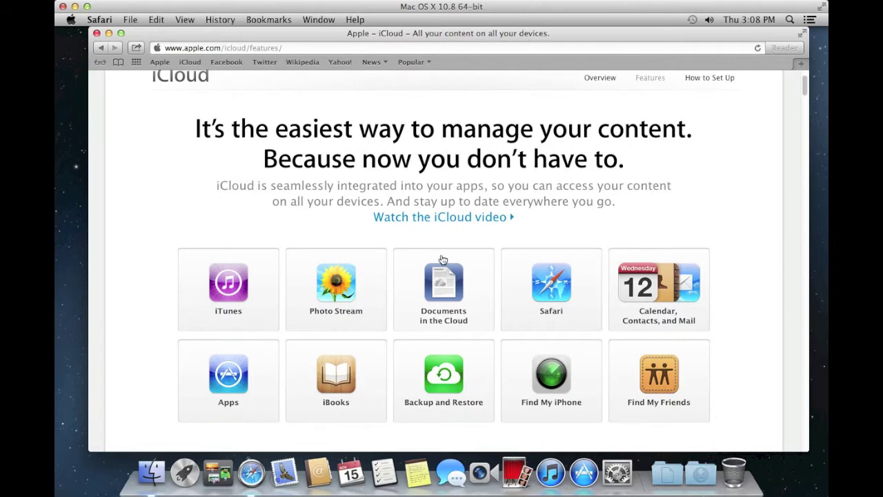
scroll(443, 260, "down", 1)
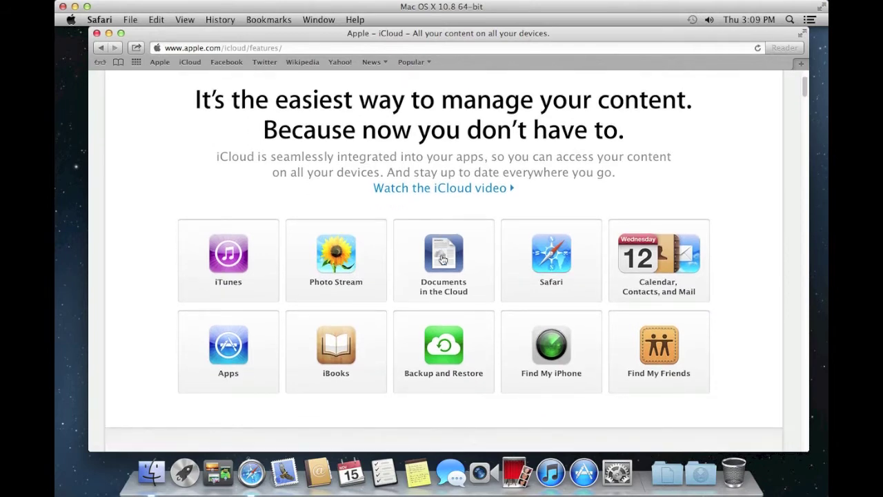
scroll(443, 259, "down", 1)
scroll(443, 259, "down", 1)
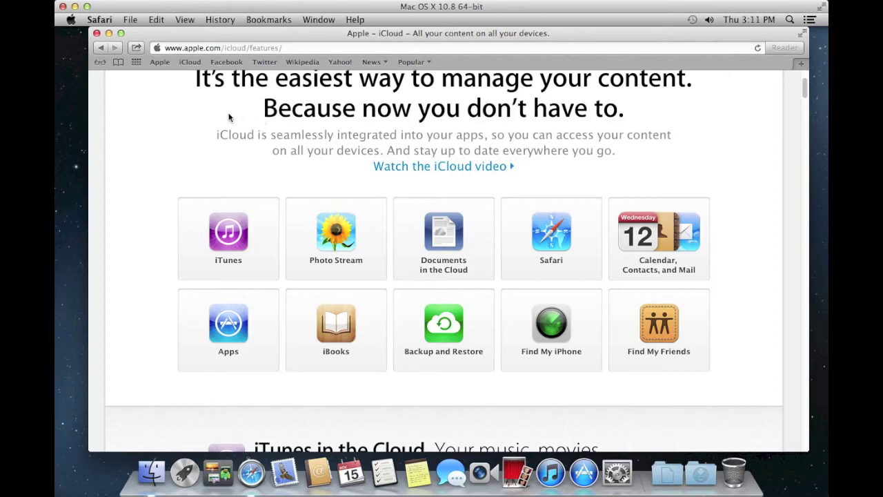
left_click(100, 20)
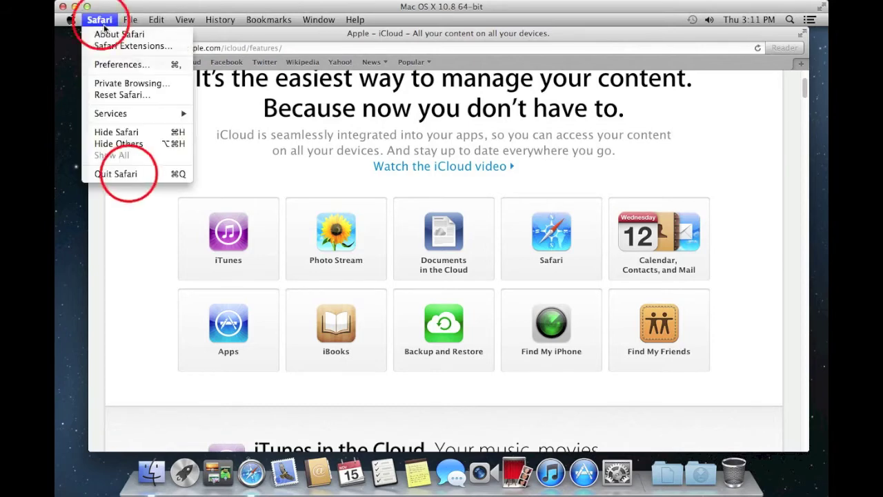
left_click(128, 174)
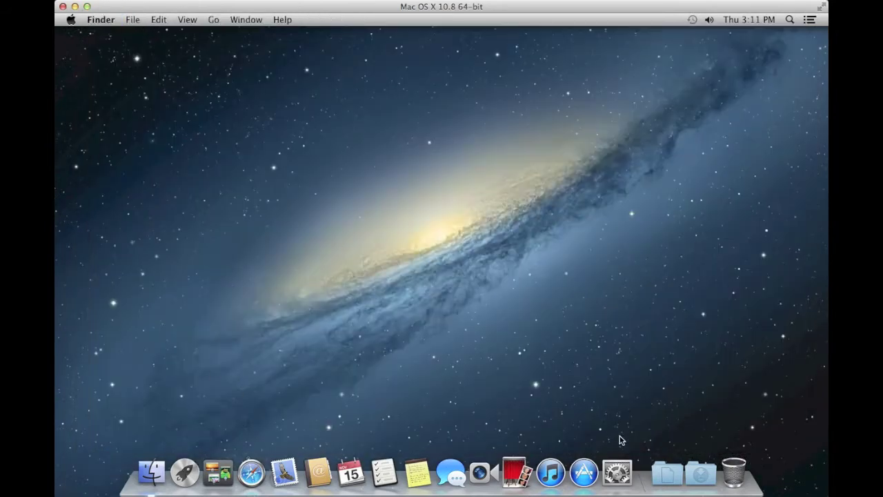
Open the iCloud pane in System Preferences and start creating a new Apple ID.
left_click(620, 473)
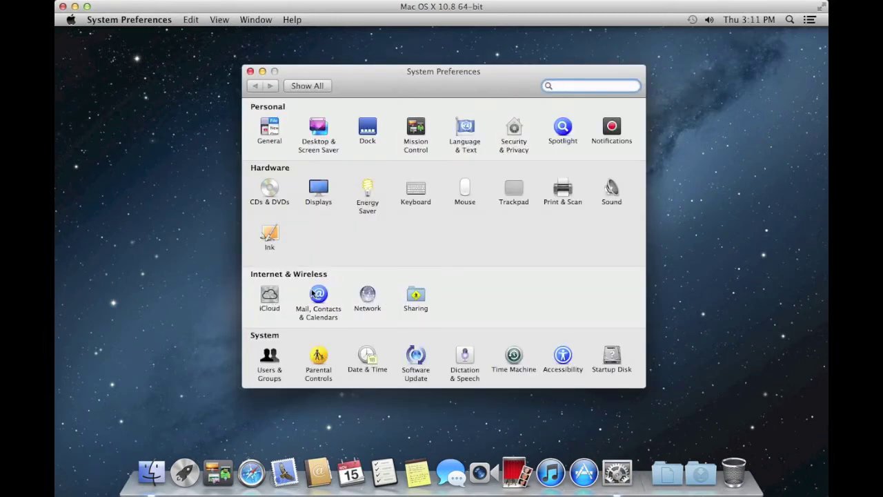
left_click(270, 295)
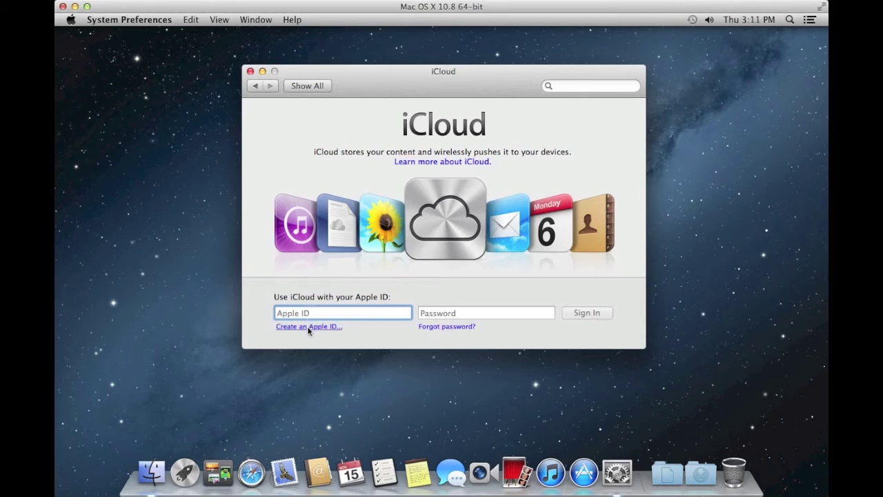
left_click(308, 328)
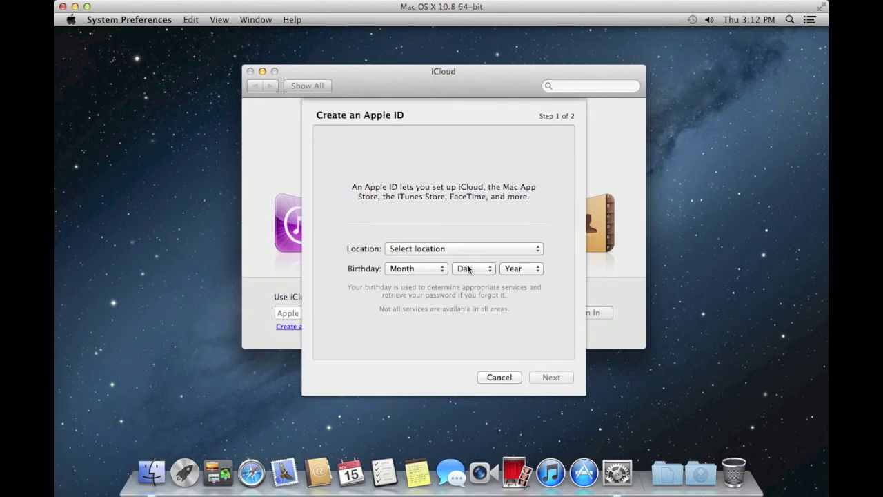
Set location to United States and birthday to January 6, 1985, and advance to step 2.
left_click(449, 248)
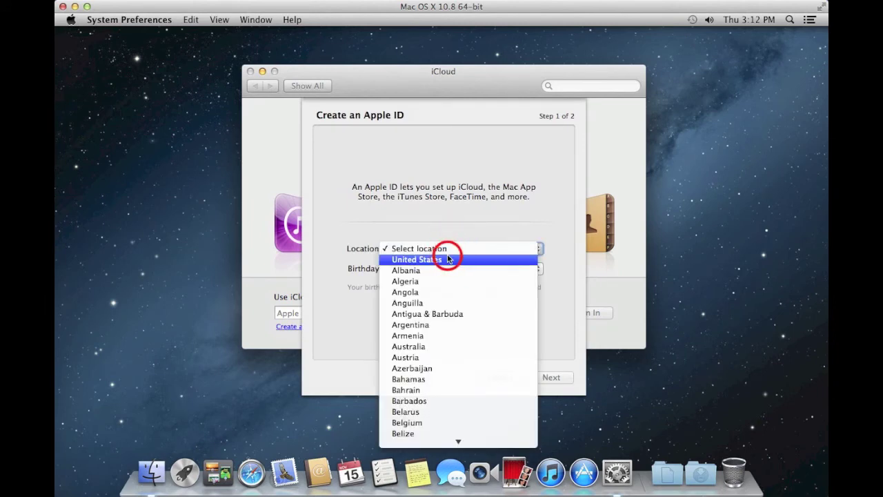
left_click(449, 259)
left_click(434, 269)
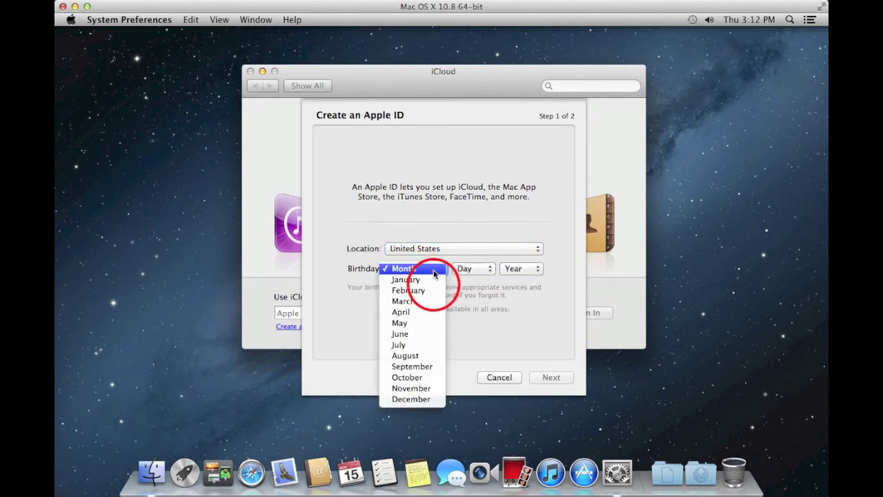
left_click(428, 279)
left_click(485, 270)
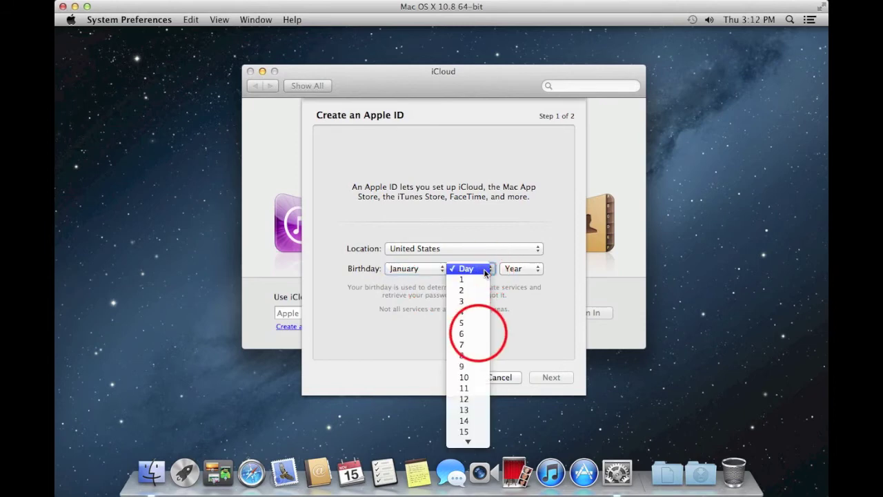
left_click(474, 334)
left_click(528, 271)
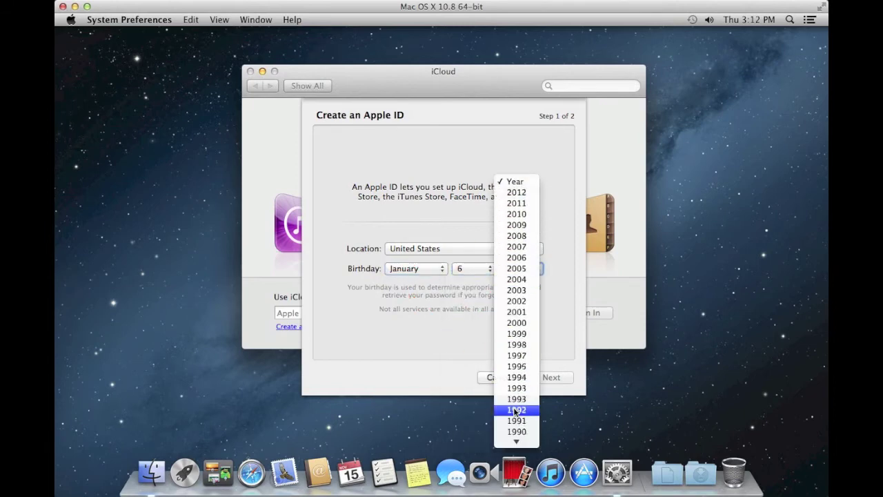
scroll(516, 412, "down", 3)
scroll(516, 413, "down", 3)
scroll(516, 412, "down", 1)
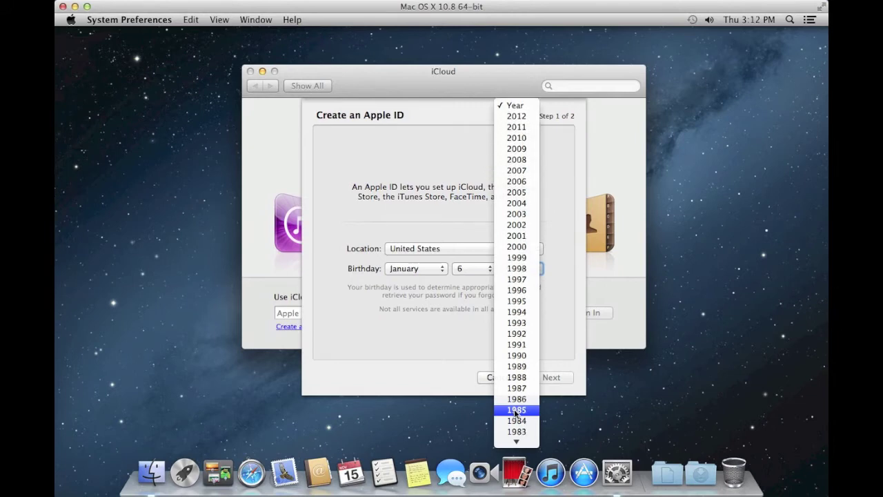
left_click(516, 412)
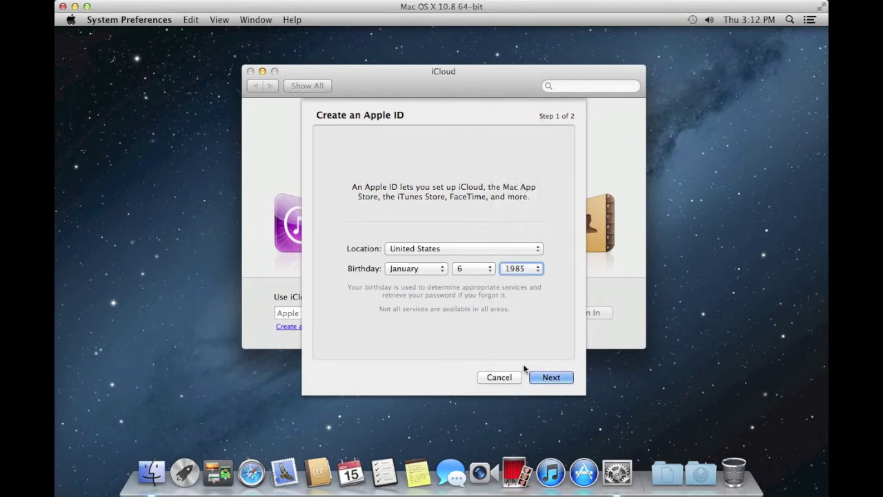
left_click(538, 376)
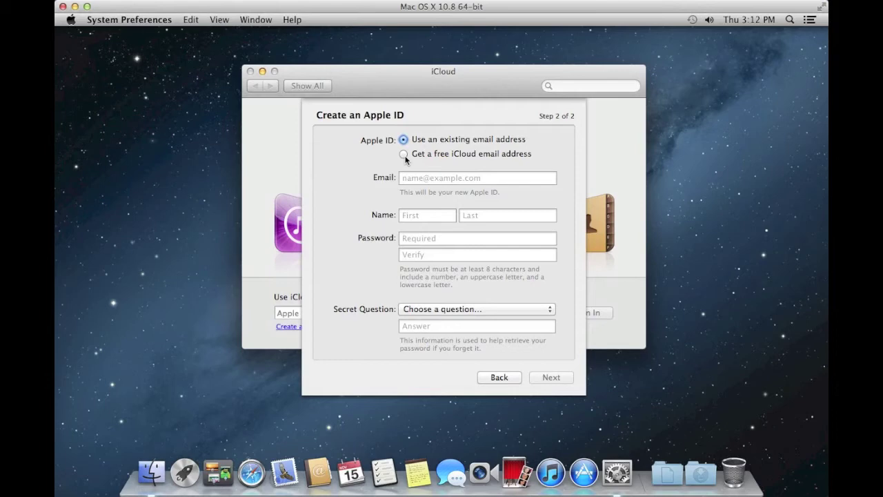
Choose a free iCloud address and enter the address name, first and last name, and password.
left_click(404, 156)
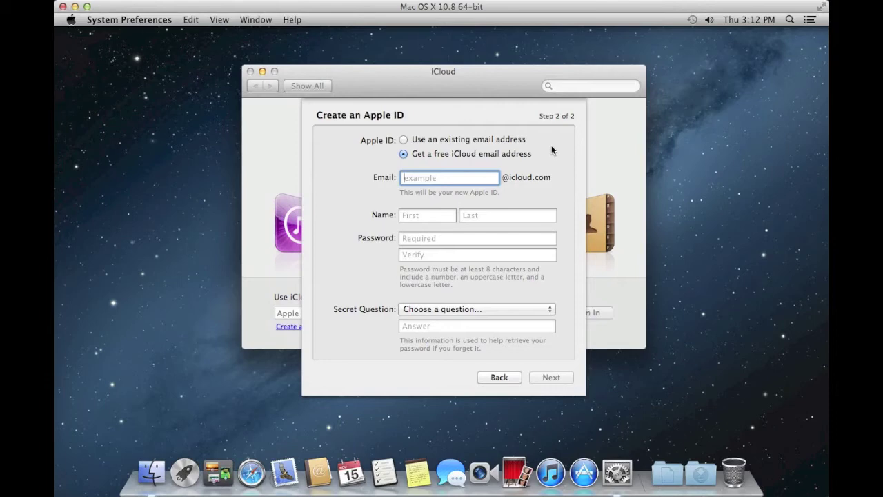
key("Tab")
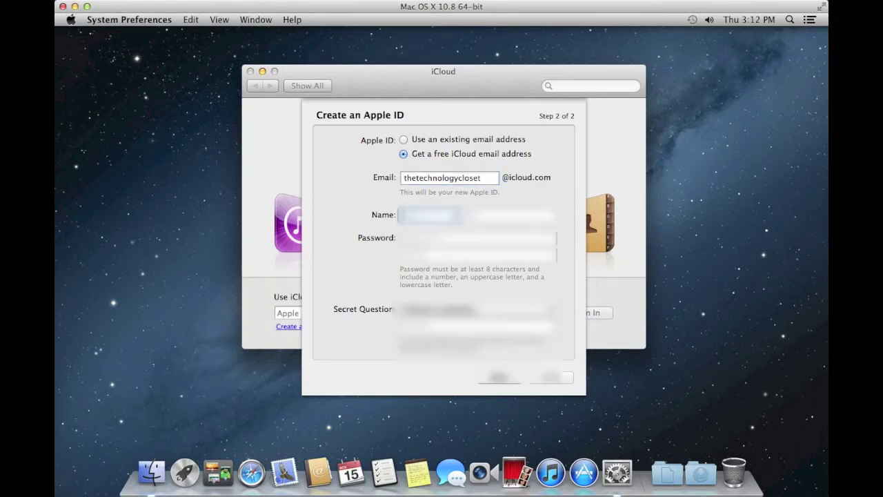
key("Tab")
key("Tab")
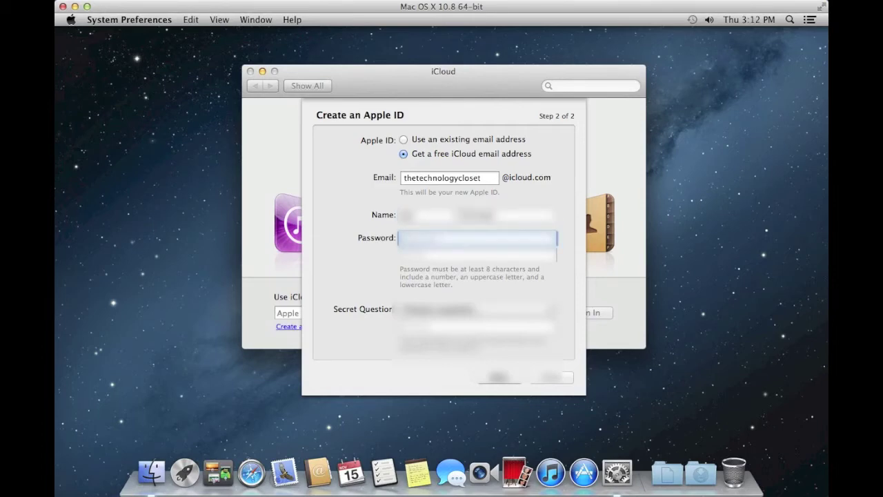
key("Tab")
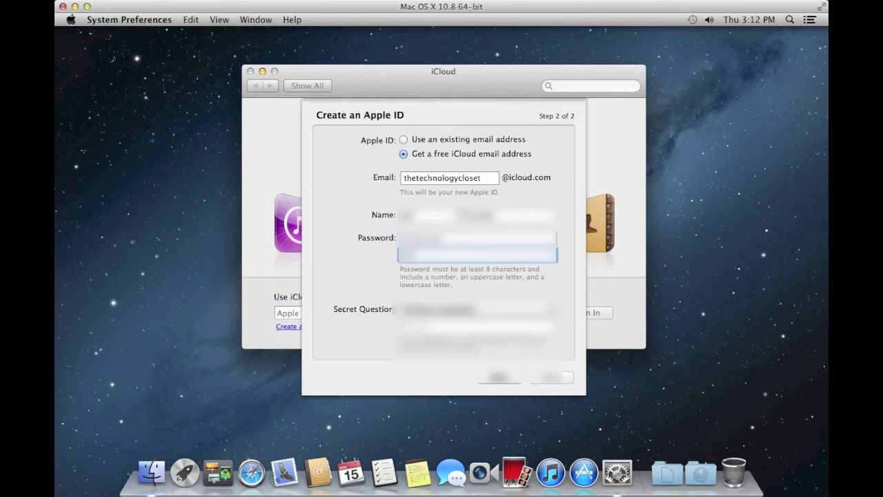
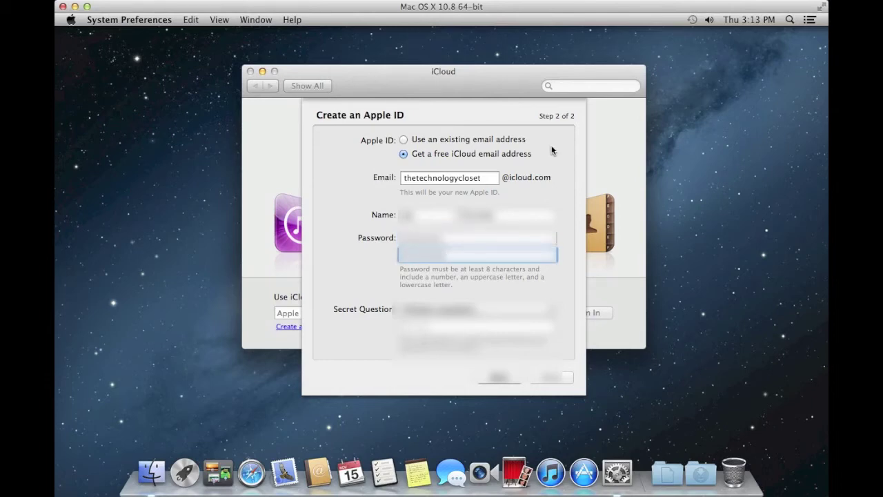
Pick a secret question, fill in both answers, and submit the form.
left_click(483, 308)
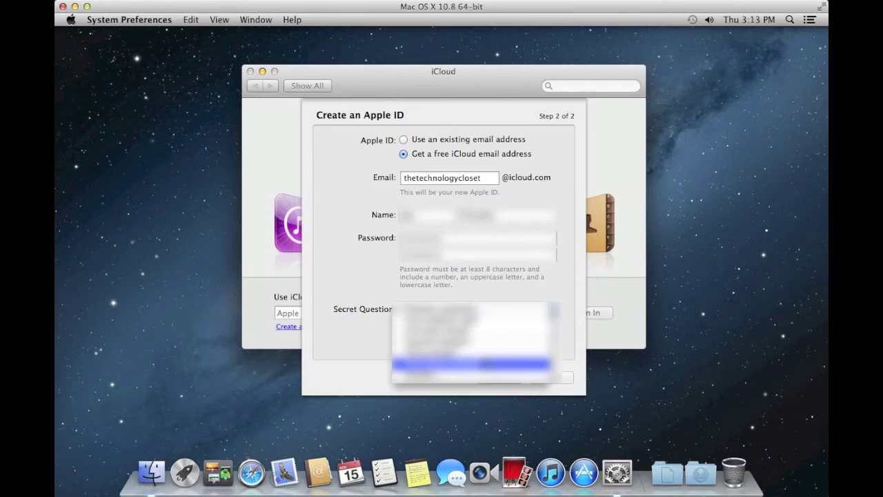
left_click(484, 366)
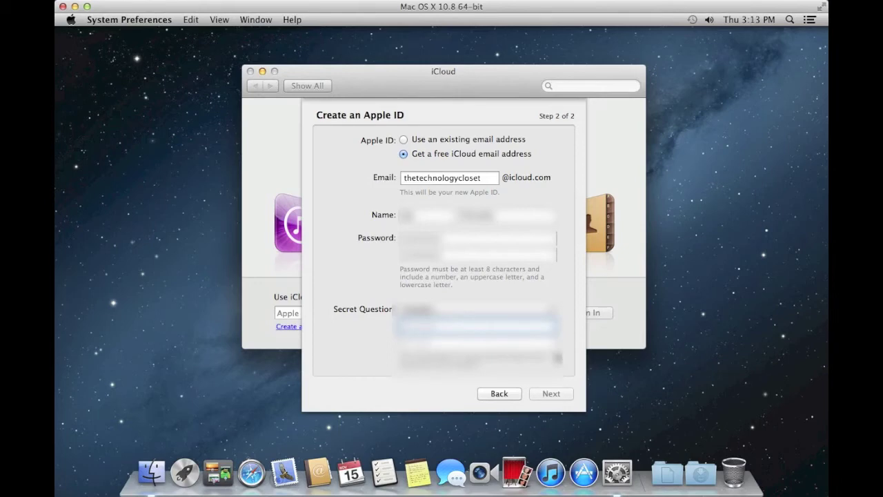
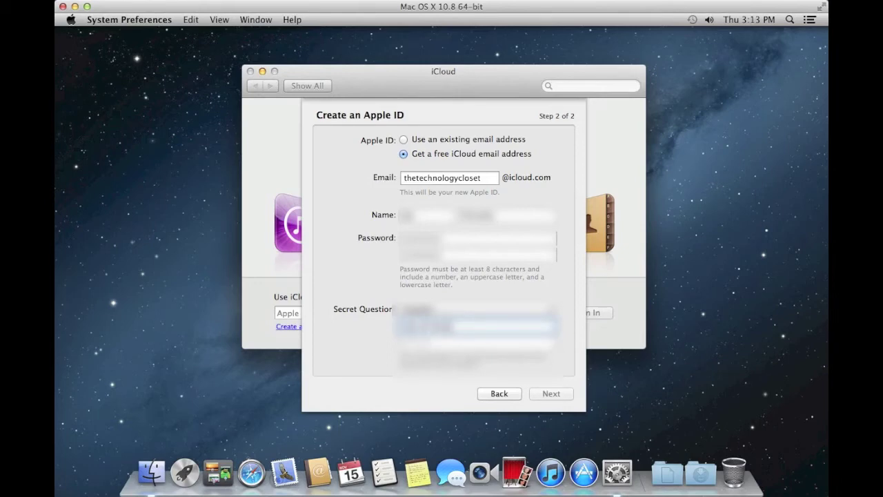
key("Tab")
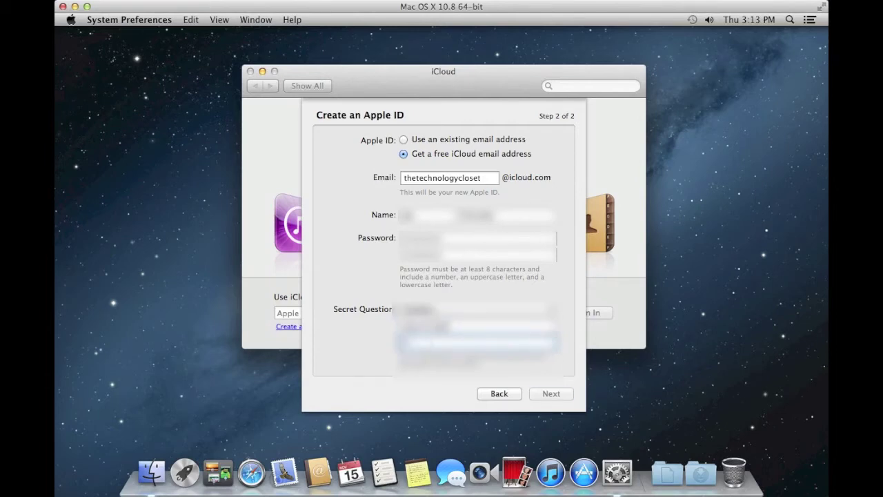
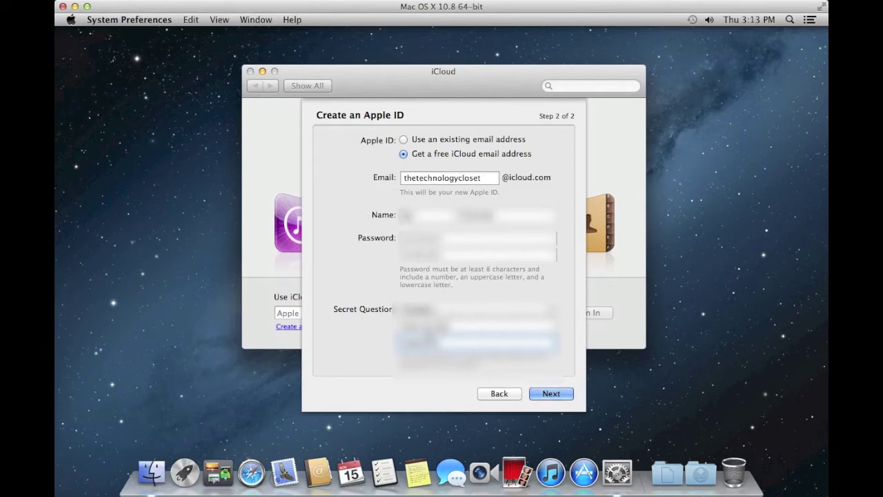
left_click(555, 396)
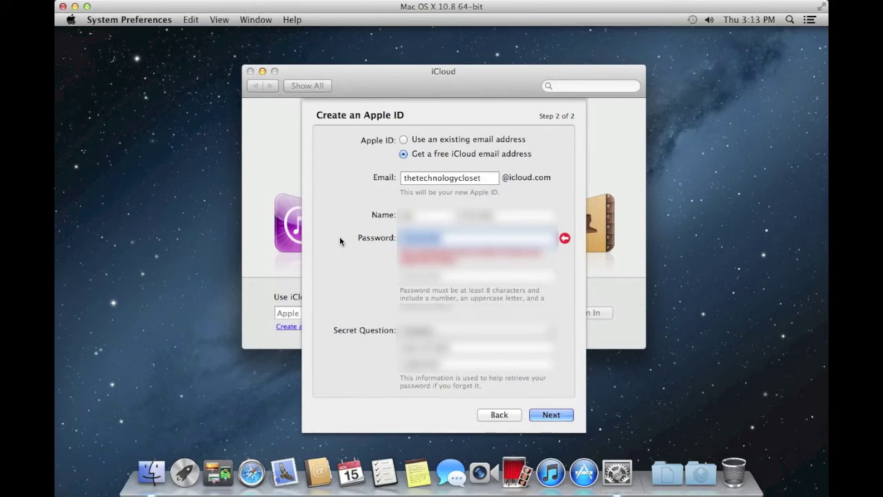
Re-enter the rejected password in the Password and Verify fields.
key("BackSpace")
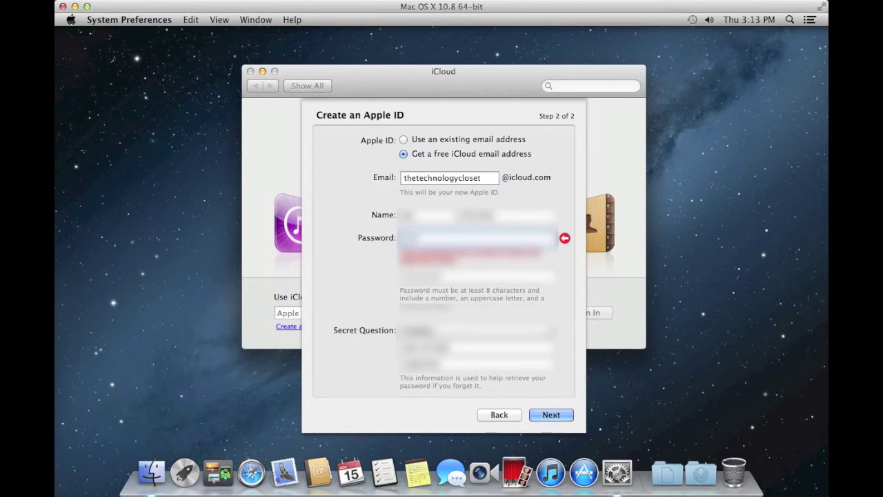
type("passwor")
key("Tab")
type("passw")
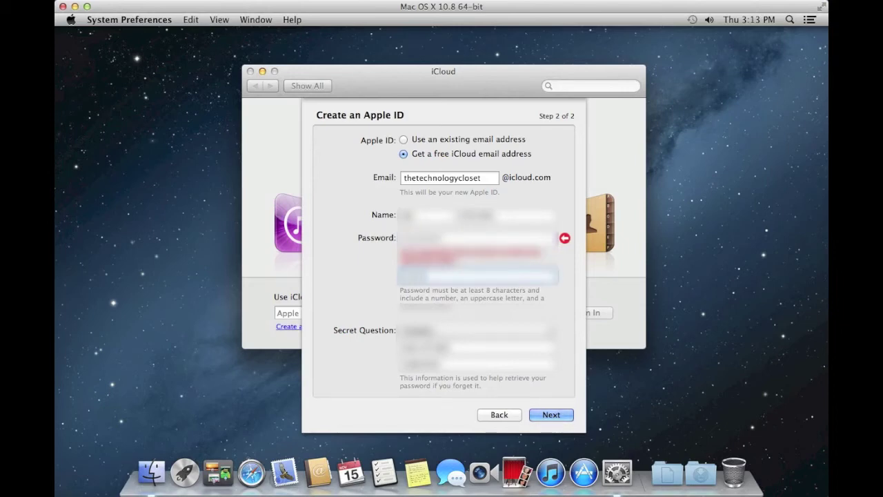
type("ord")
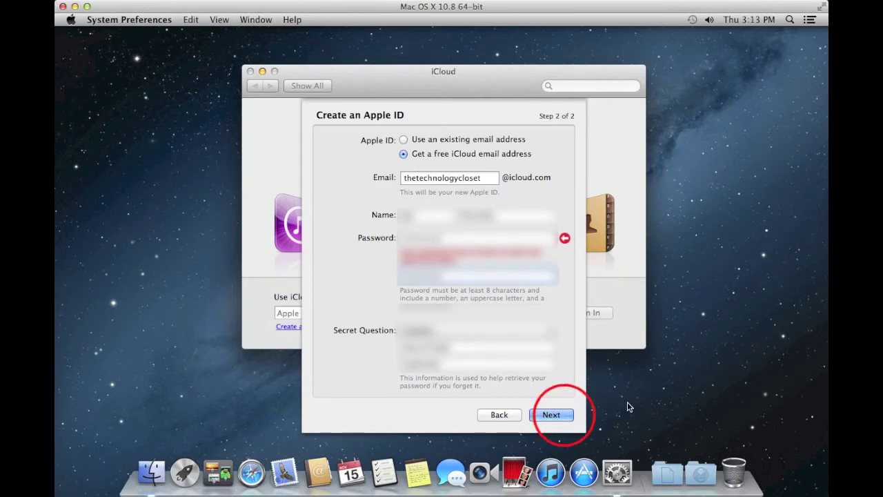
Submit the corrected details, agree to the iCloud Terms, and keep contacts, calendars and Find My Mac on.
left_click(552, 415)
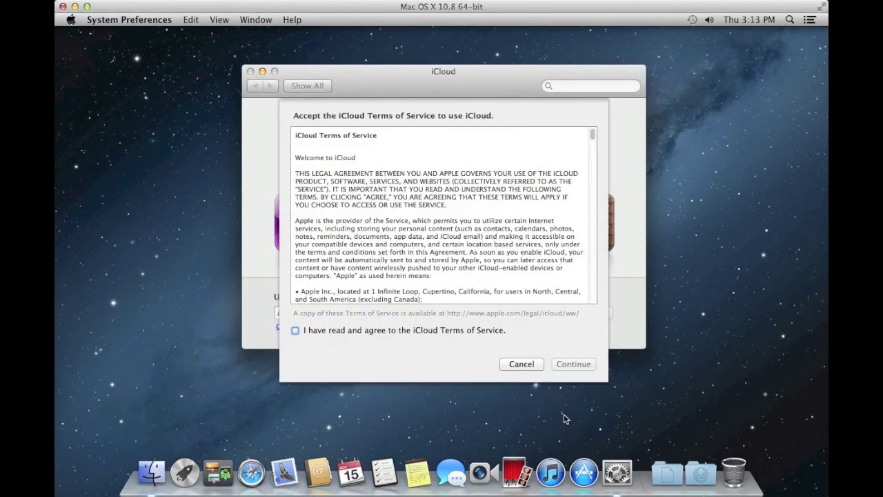
left_click(296, 330)
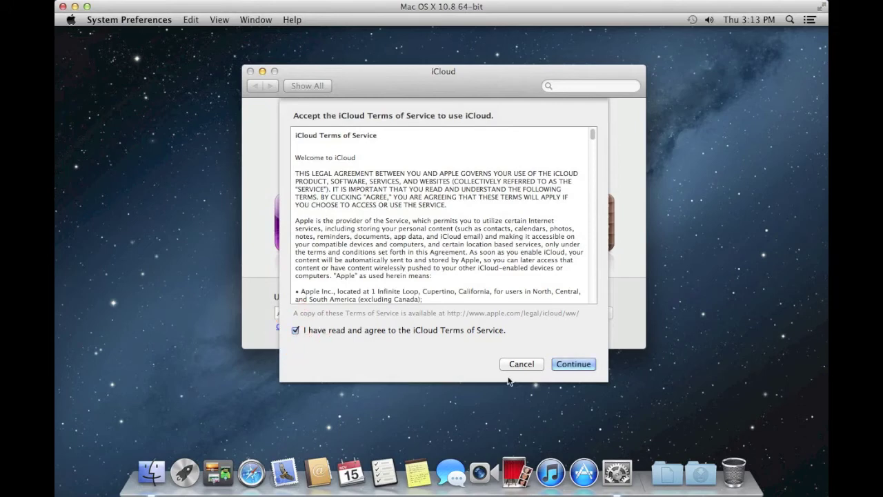
left_click(581, 367)
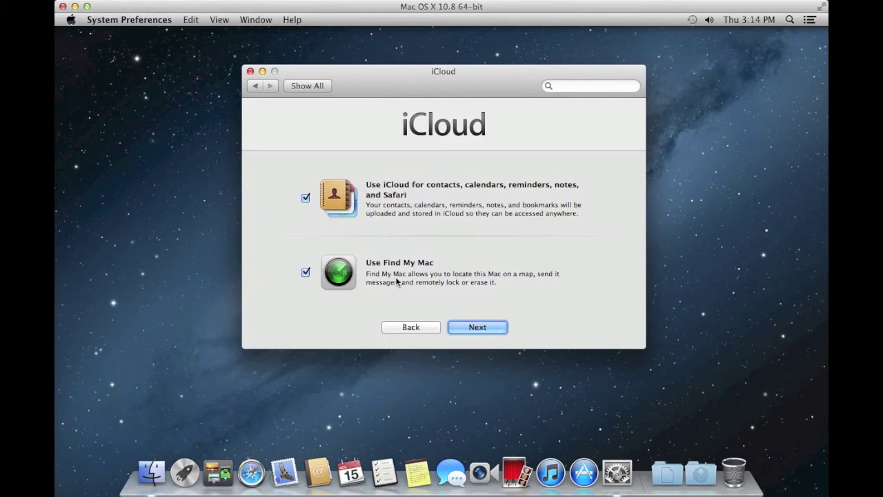
left_click(475, 327)
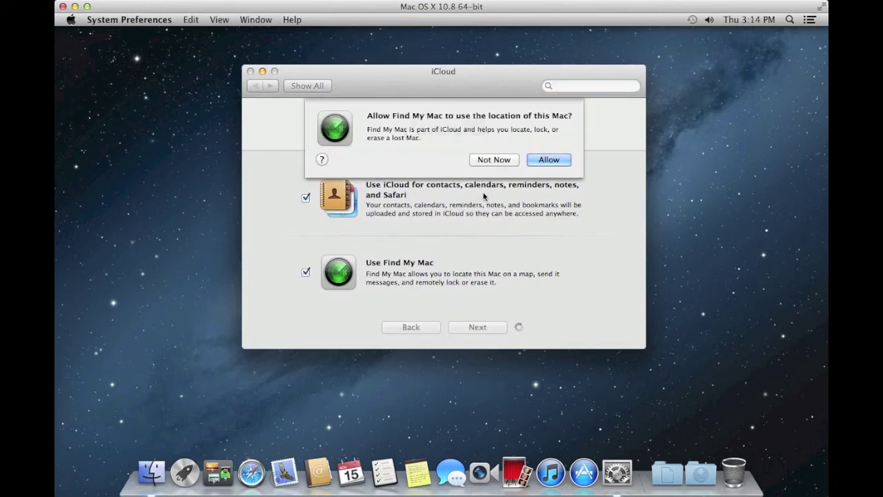
Allow Find My Mac to use this Mac's location and scroll to the bottom of the iCloud services list.
left_click(544, 162)
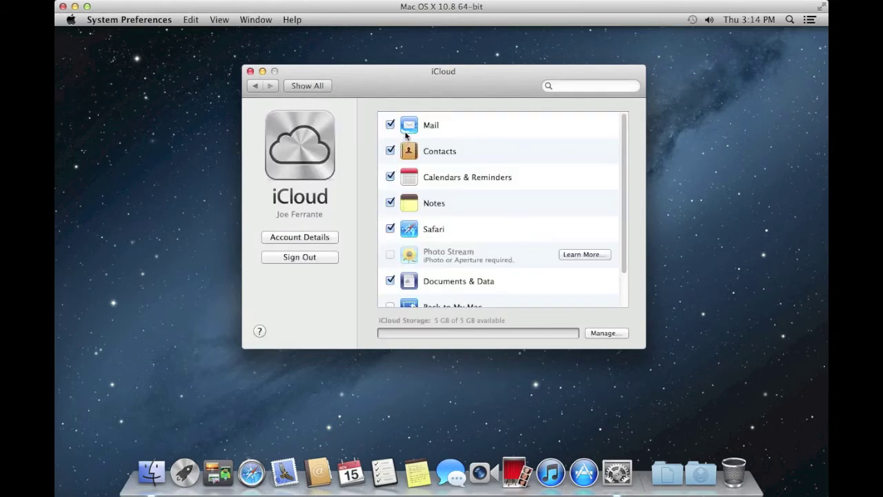
left_click(439, 177)
left_click_drag(625, 238, 621, 297)
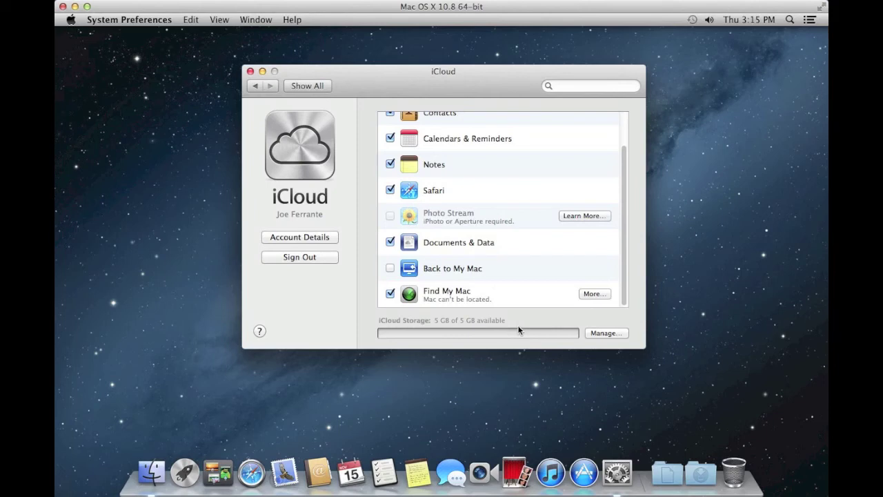
Open Manage Storage and view the Mail (5 MB) and Backups (0 KB) entries.
left_click(602, 337)
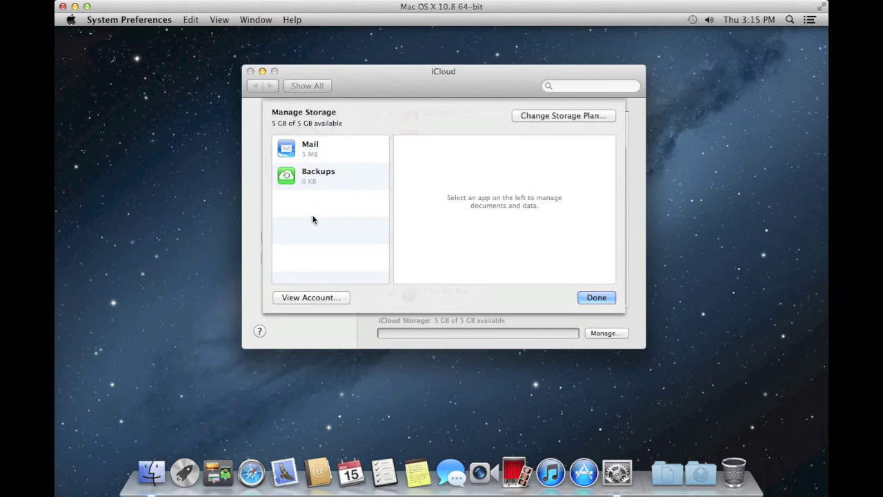
left_click(310, 151)
left_click(311, 174)
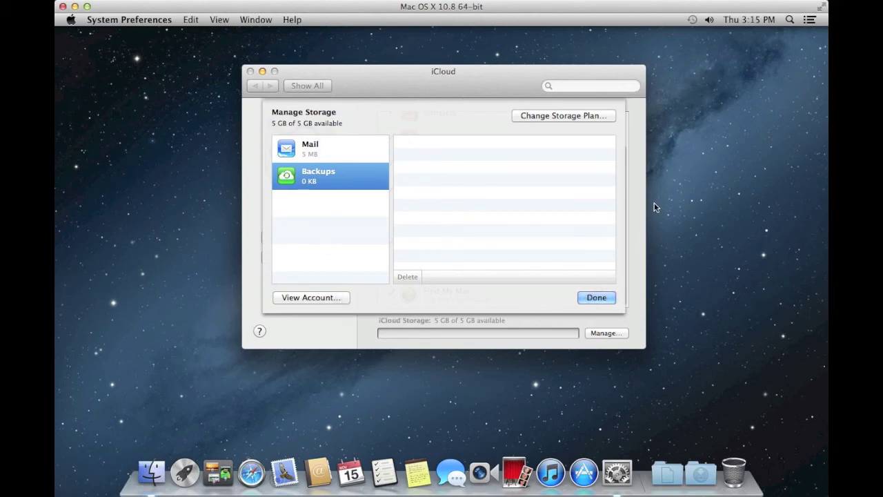
left_click(585, 116)
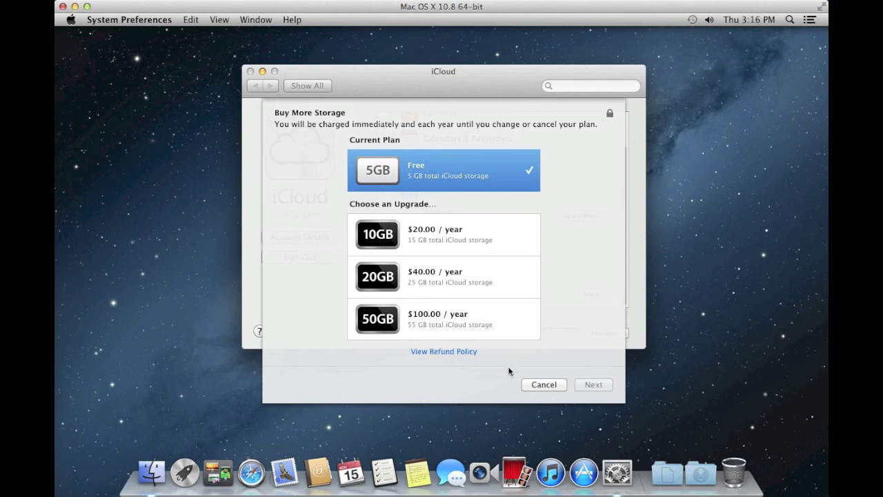
left_click(542, 384)
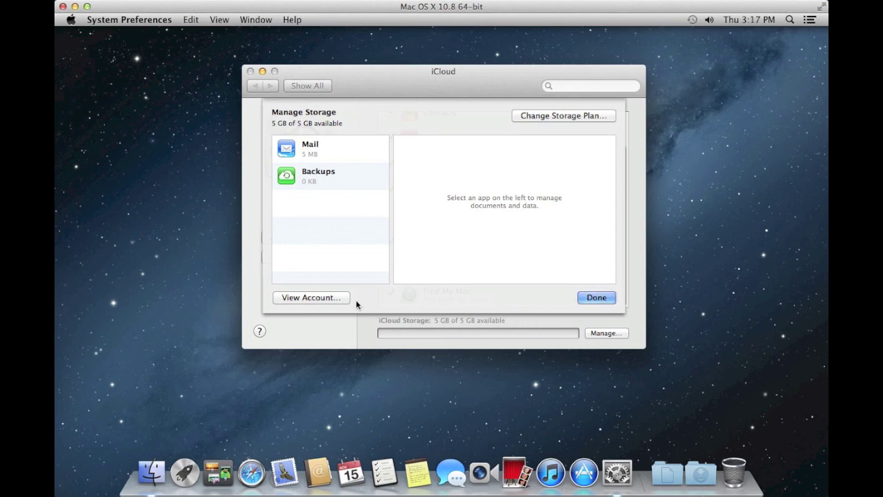
Dismiss Manage Storage with Done and close the System Preferences window.
left_click(608, 298)
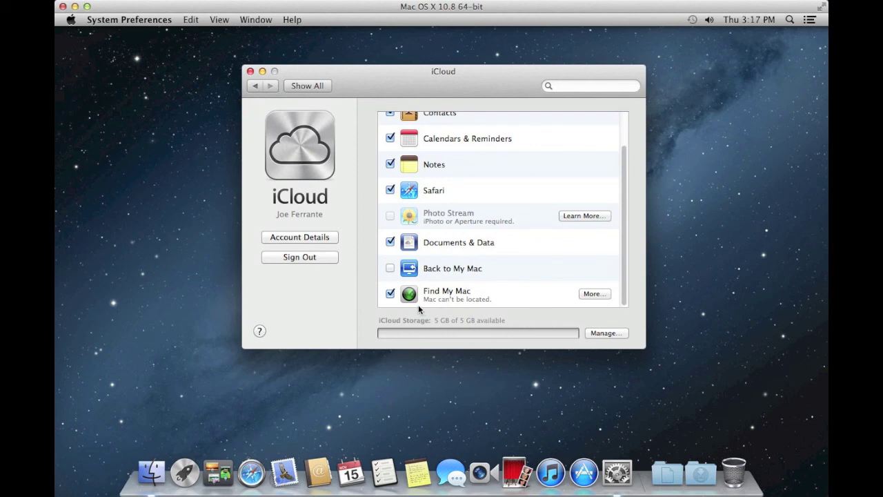
left_click(251, 72)
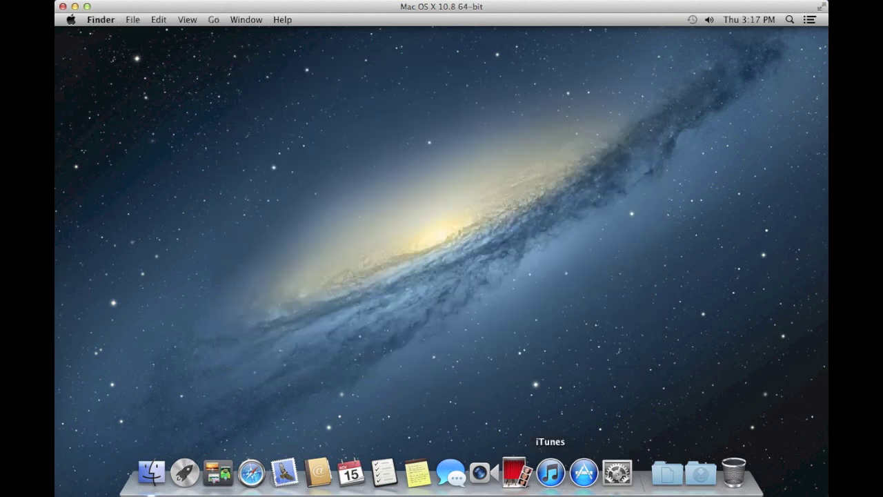